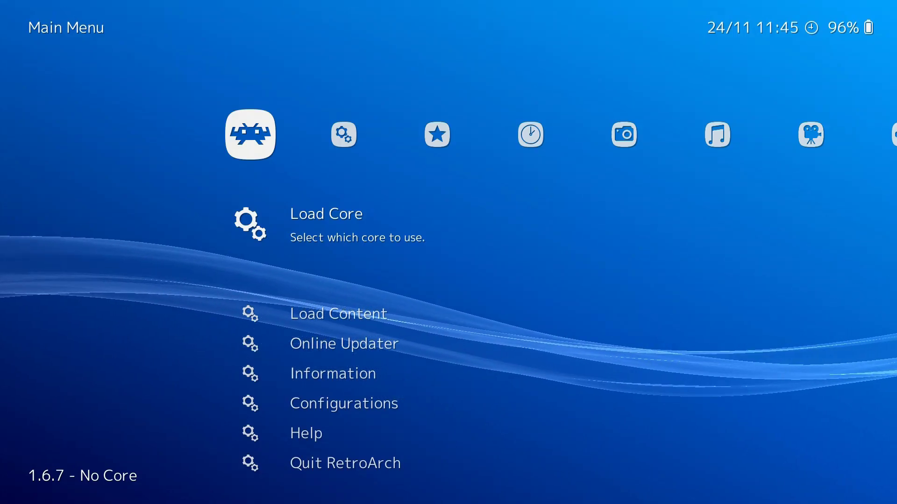
Look through the installed cores in Load Core, then return to the Main Menu
key(Right)
key(Right)
key(Right)
key(Right)
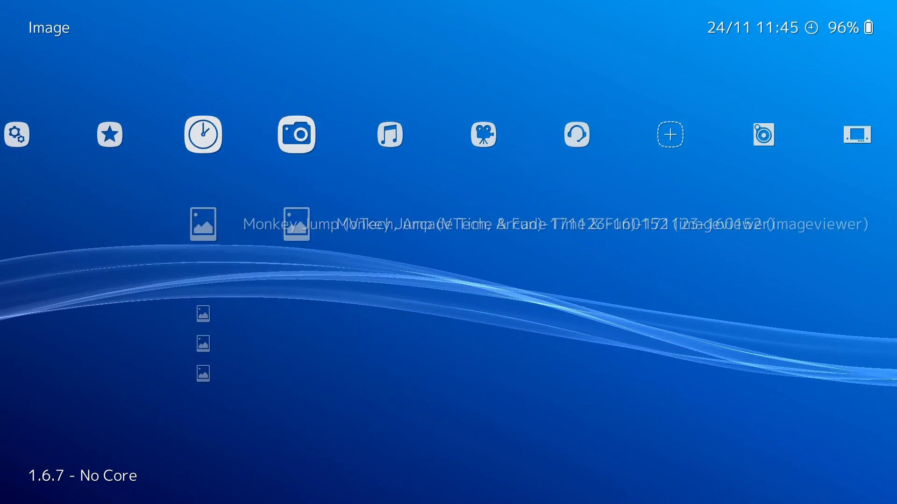
key(Right)
key(Right)
key(Left)
key(Left)
key(Left)
key(Left)
key(Left)
key(Left)
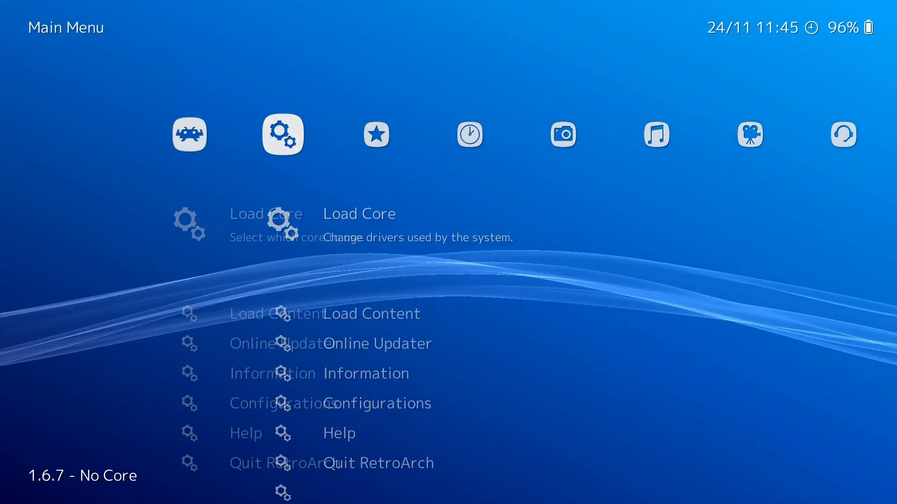
key(Return)
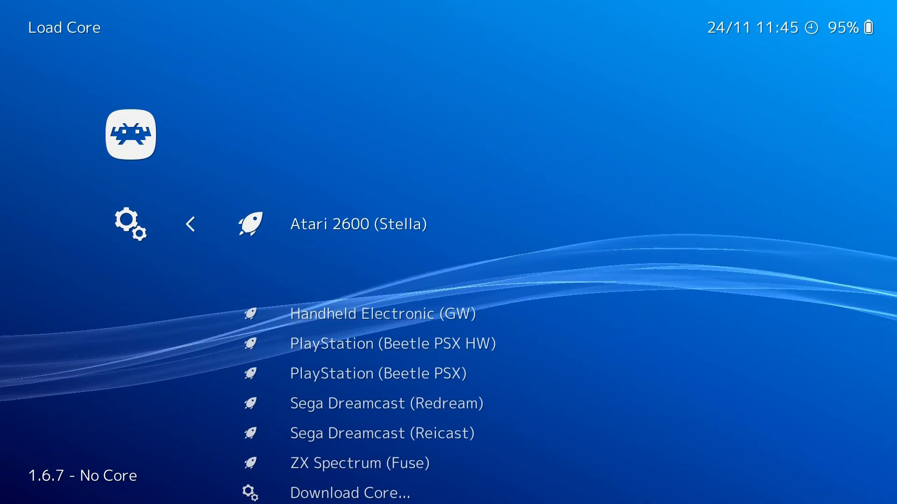
key(Down)
key(Down)
key(Down)
key(Down)
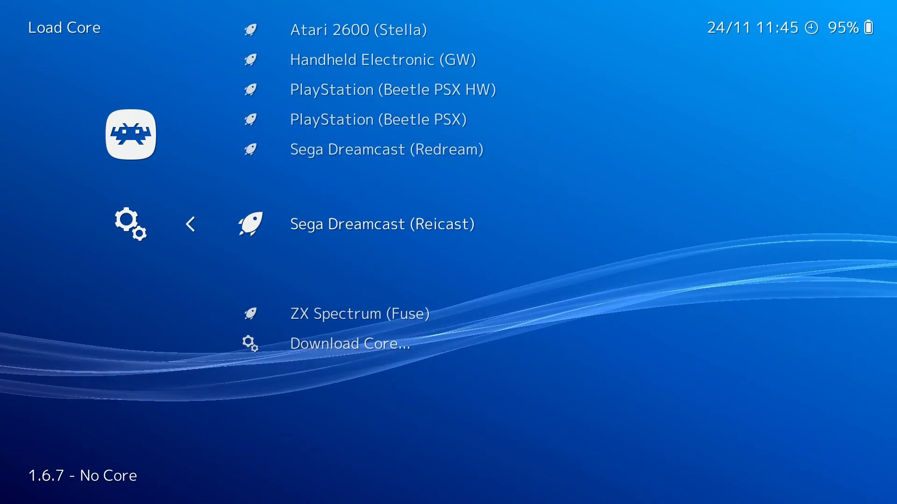
key(BackSpace)
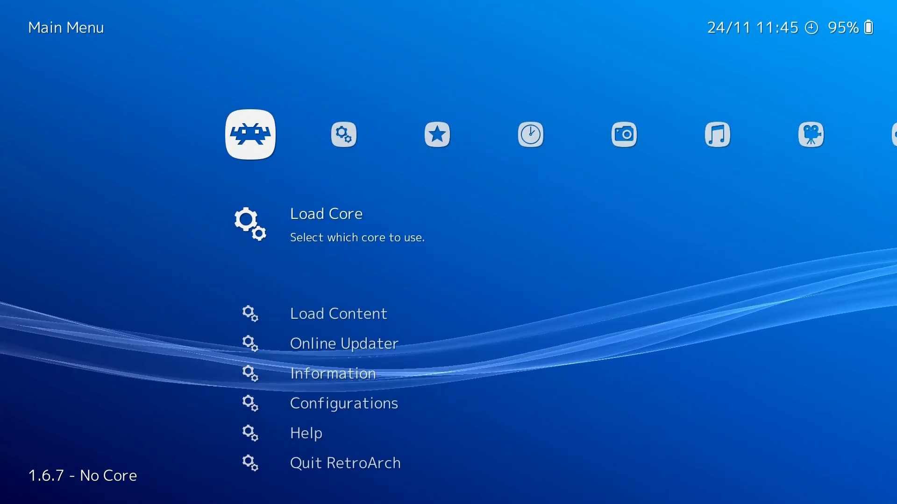
Open Online Updater's Core Updater and scroll past the PlayStation cores in the list
key(Down)
key(Down)
key(Return)
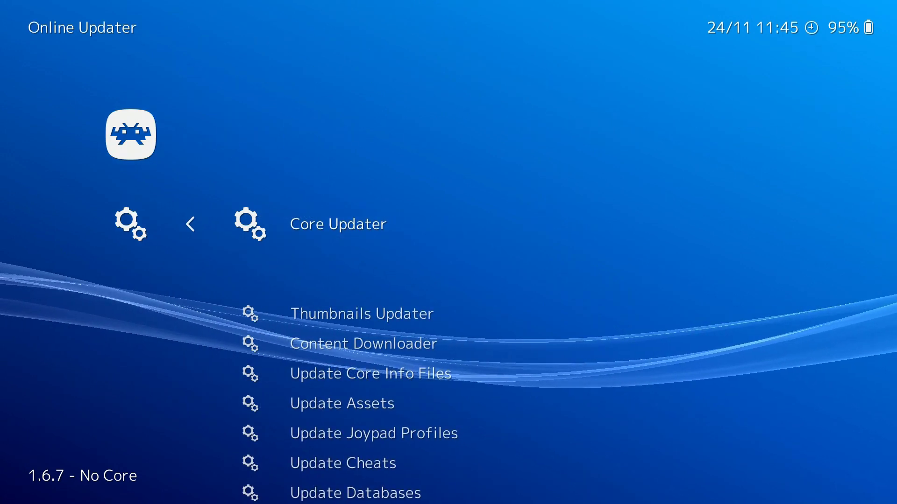
key(Down)
key(Up)
key(Return)
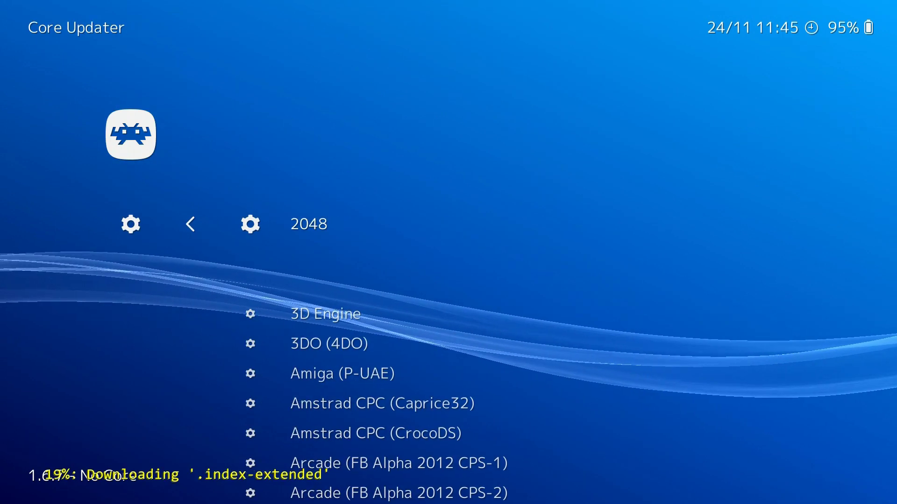
key(Down)
key(Down)
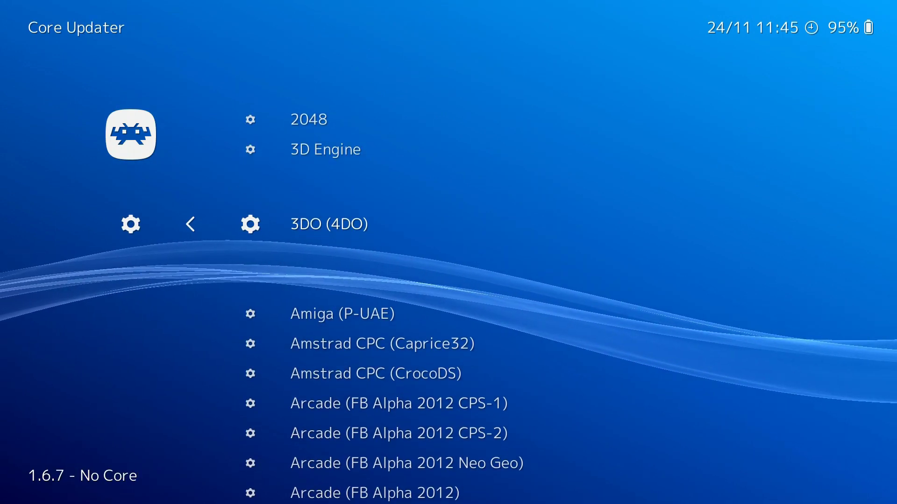
key(Down)
key(Down)
key(Down)
key(Down)
key(Down)
key(Down)
key(Down)
key(Down)
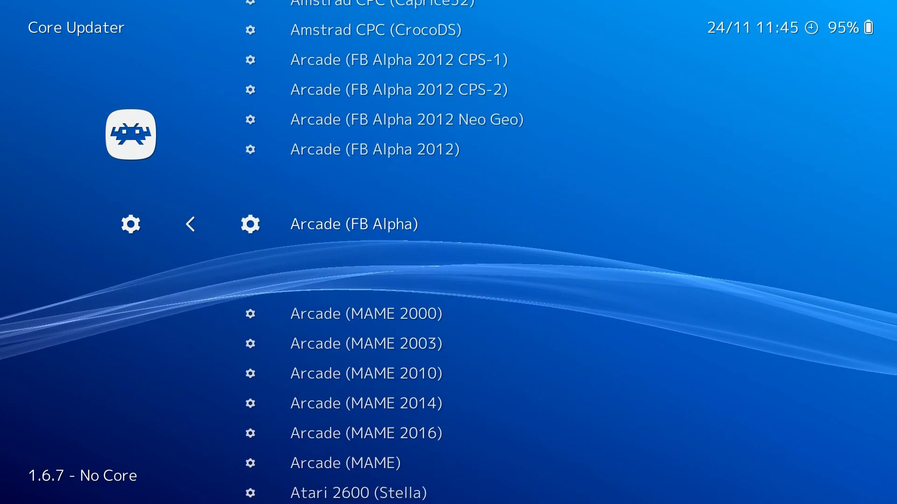
key(Down)
key(Down)
key(Down)
key(Down)
key(Down)
key(Down)
key(Down)
key(Down)
key(Down)
key(Down)
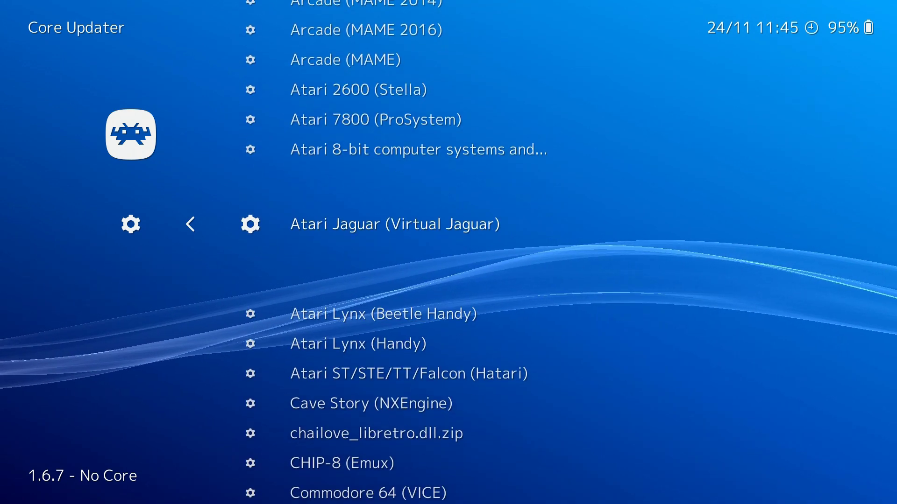
key(Down)
key(Down)
key(Down)
key(Down)
key(Down)
key(Down)
key(Down)
key(Down)
key(Down)
key(Down)
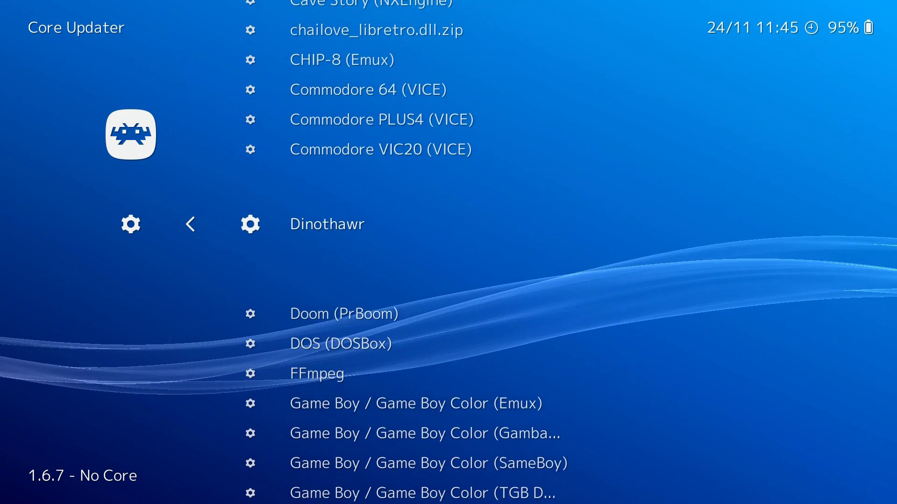
key(Down)
key(Down)
key(Down)
key(Down)
key(Down)
key(Down)
key(Down)
key(Down)
key(Down)
key(Down)
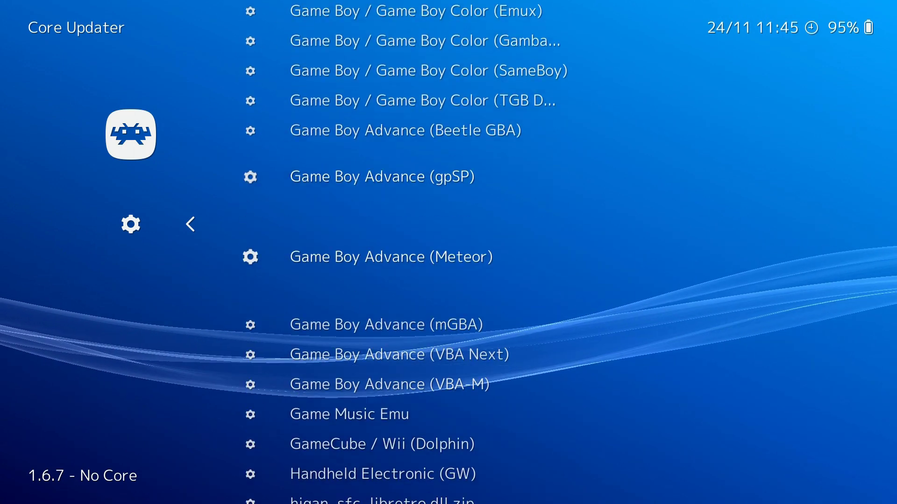
key(Down)
key(Down)
key(Down)
key(Down)
key(Down)
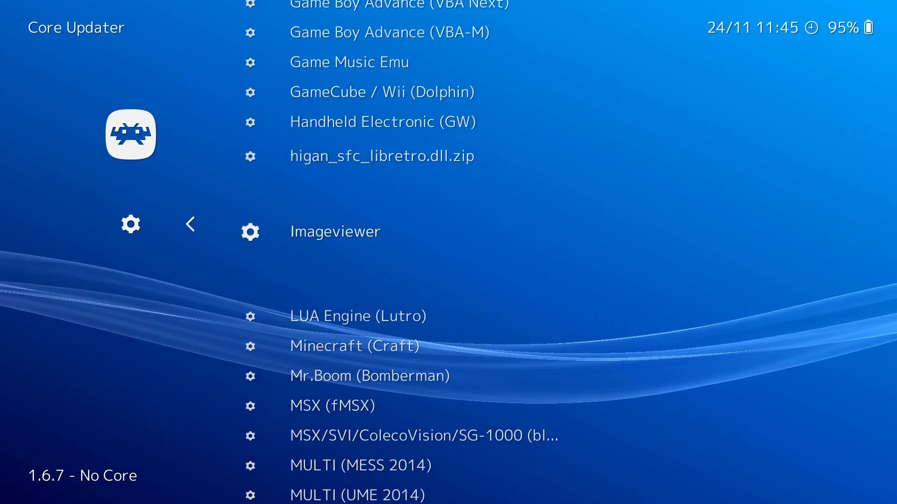
key(Down)
key(Down)
key(Down)
key(Down)
key(Down)
key(Down)
key(Down)
key(Down)
key(Down)
key(Down)
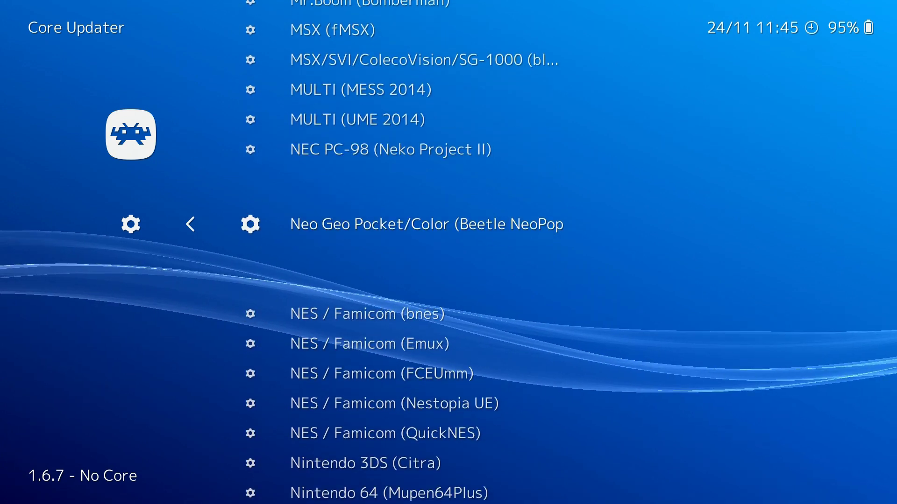
key(Down)
key(Down)
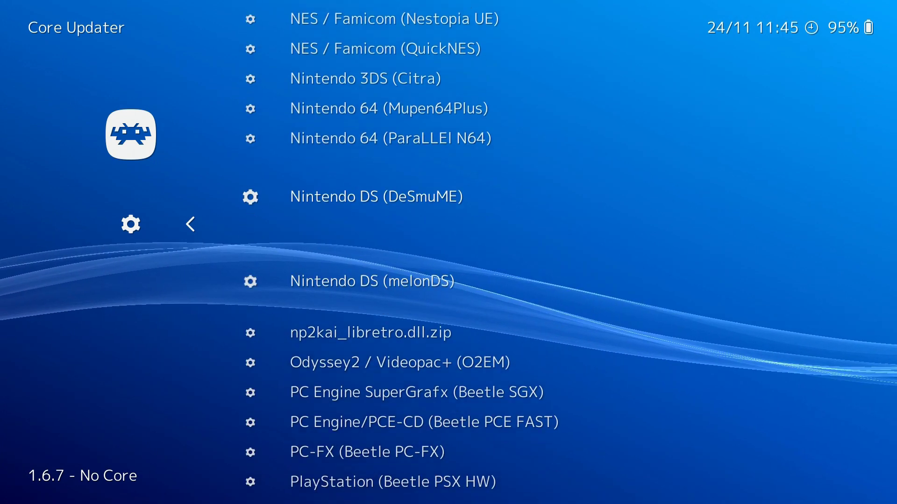
key(Down)
key(Down)
key(Down)
key(Down)
key(Down)
key(Down)
key(Down)
key(Down)
key(Down)
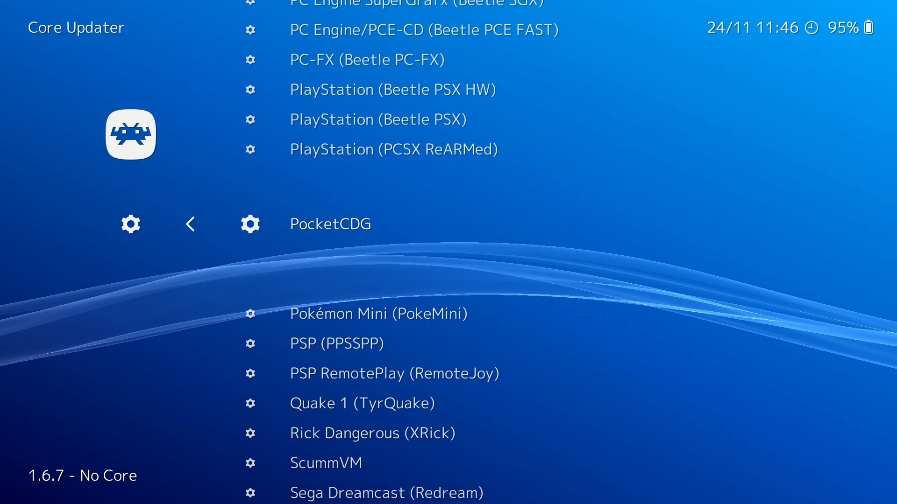
key(Down)
key(Down)
key(Down)
key(Down)
key(Down)
key(Down)
key(Down)
key(Down)
key(Down)
key(Down)
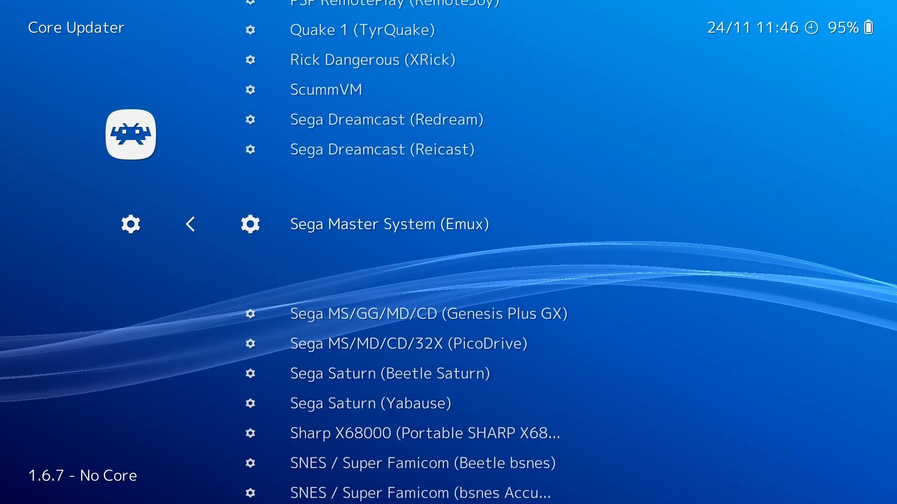
key(Down)
key(Down)
key(Down)
key(Down)
key(Down)
key(Down)
key(Down)
key(Down)
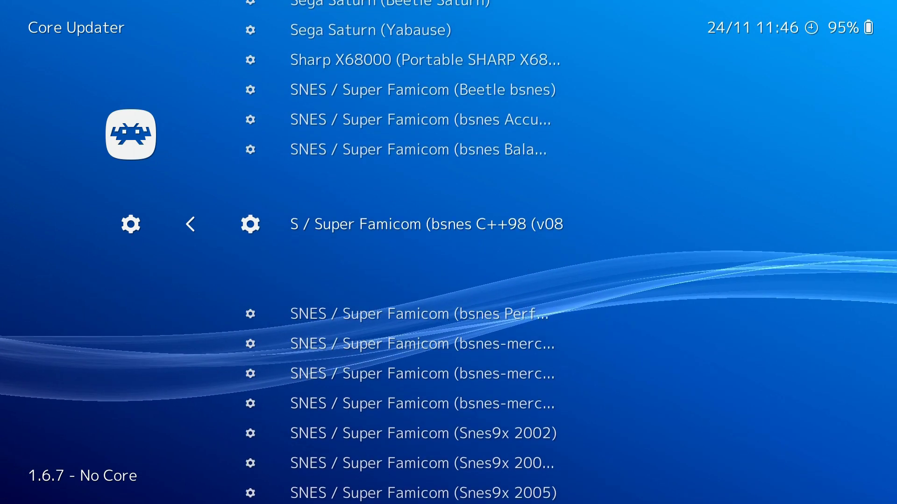
key(Down)
key(Down)
key(Down)
key(Down)
key(Down)
key(Down)
key(Down)
key(Down)
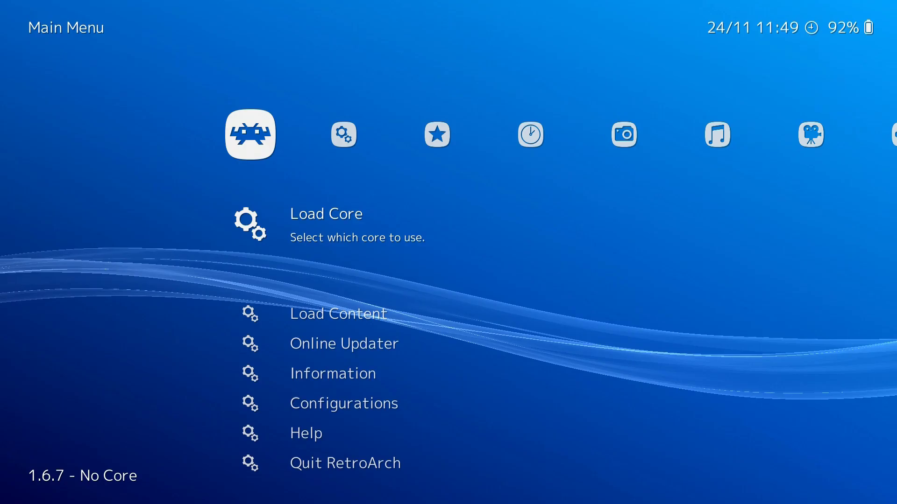
Under Settings, glance at Directory, then open the Input settings page
key(Right)
key(Up)
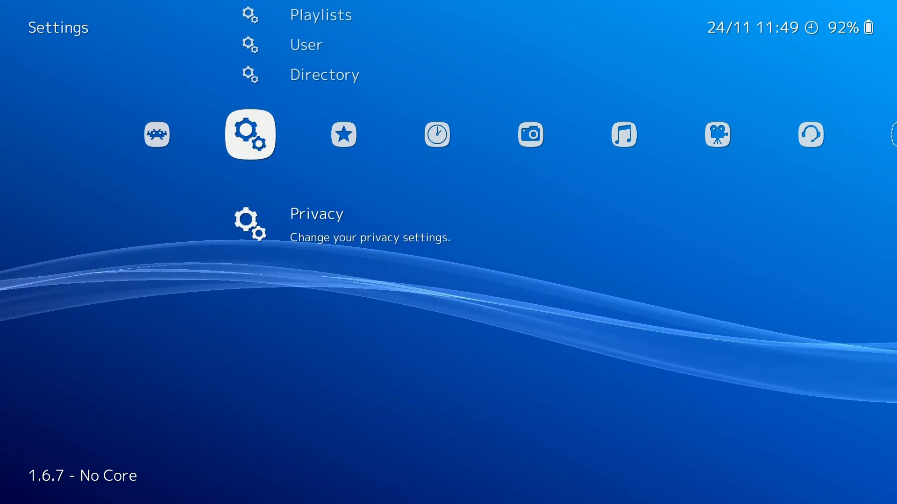
key(Up)
key(Return)
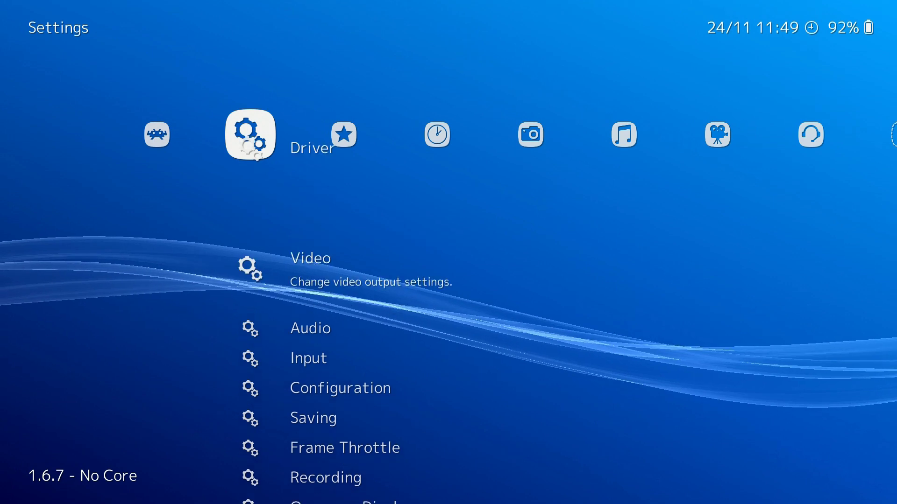
key(Down)
key(Down)
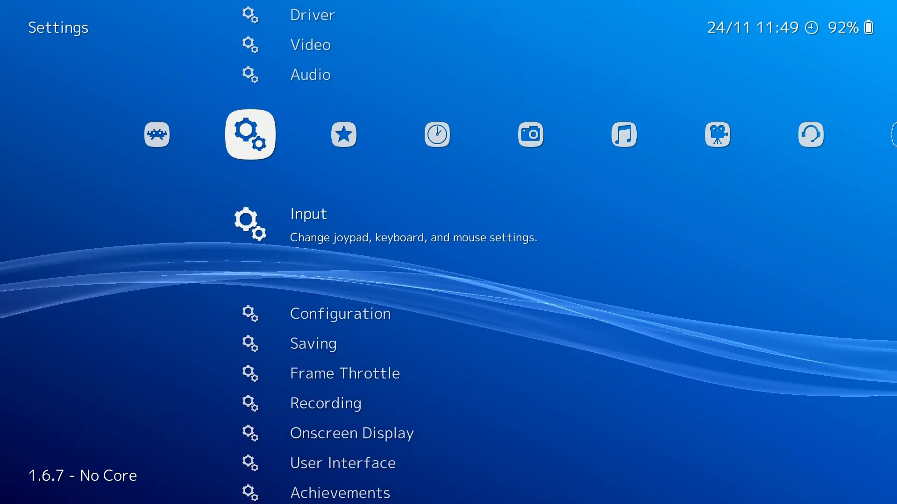
key(Return)
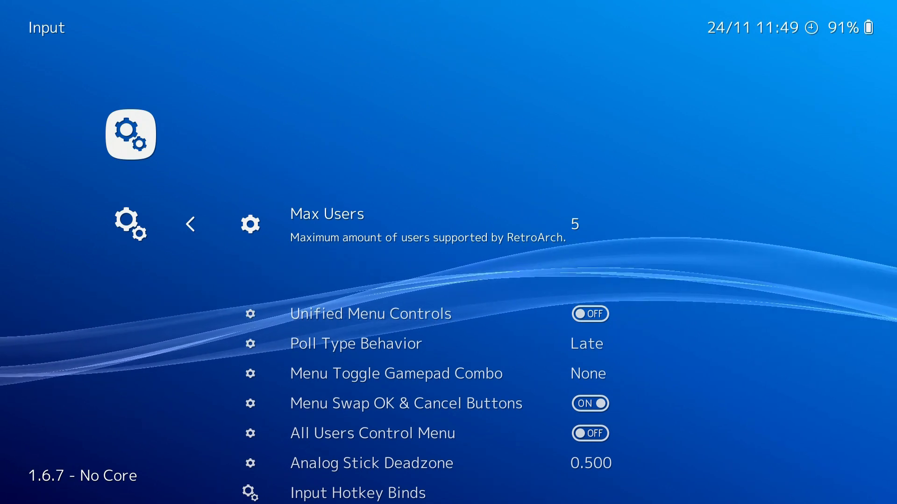
Change Menu Toggle Gamepad Combo in the Input settings to L3 + R3
key(Down)
key(Down)
key(Down)
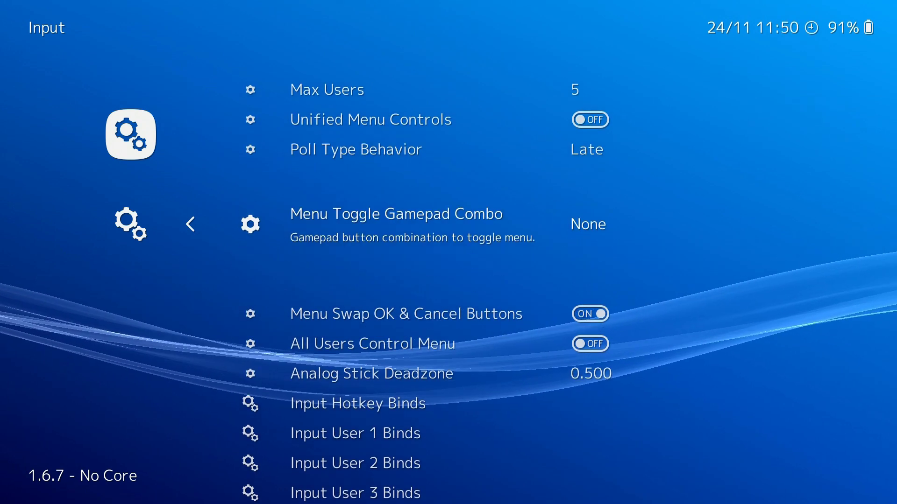
key(Right)
key(Right)
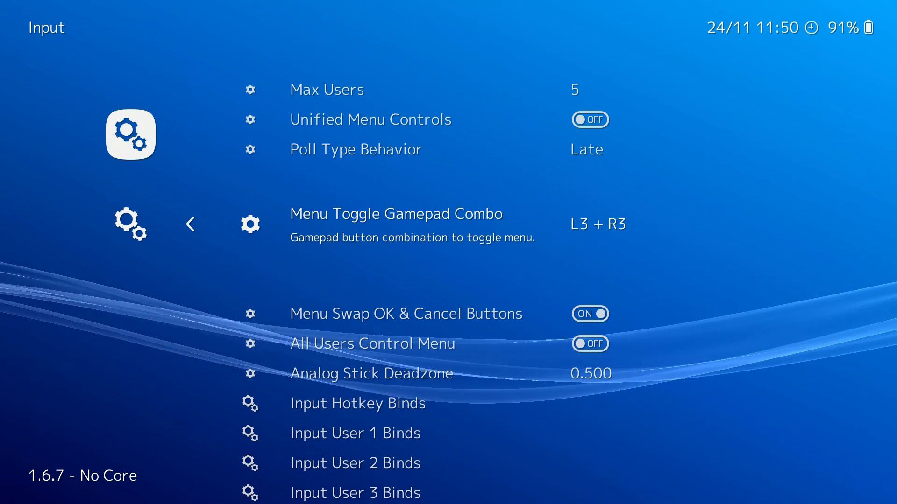
key(Right)
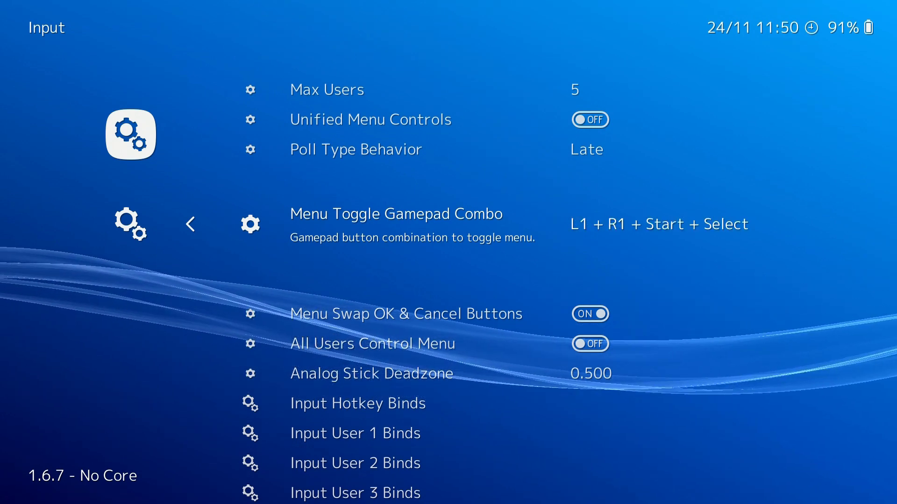
key(Left)
key(Right)
key(Right)
key(Right)
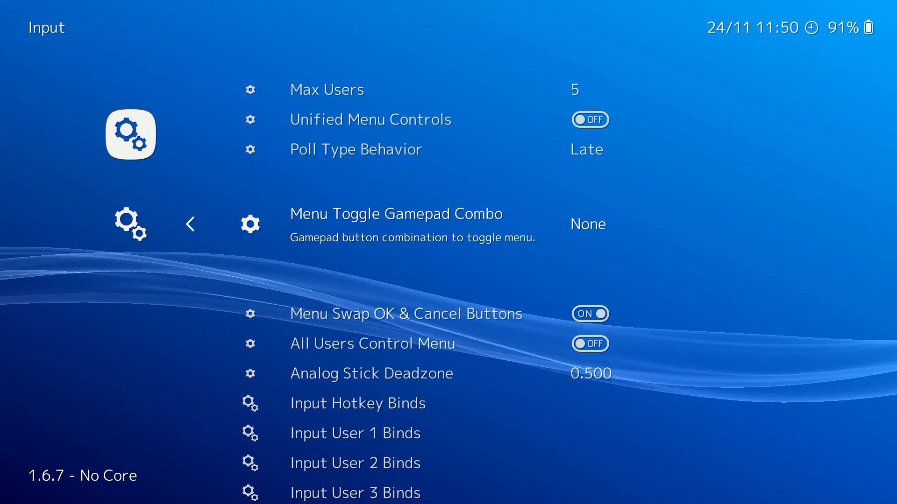
key(Left)
key(Left)
key(Left)
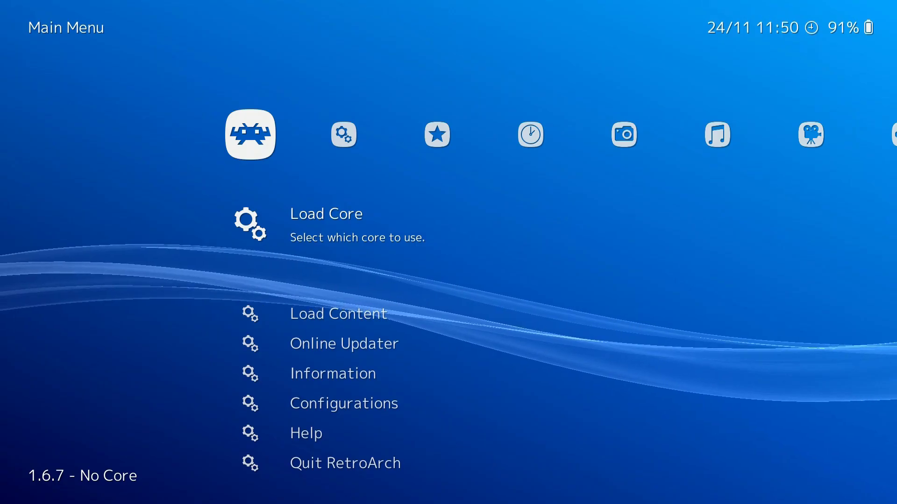
Download the PlayStation (Beetle PSX HW) core from the Core Updater list
key(Return)
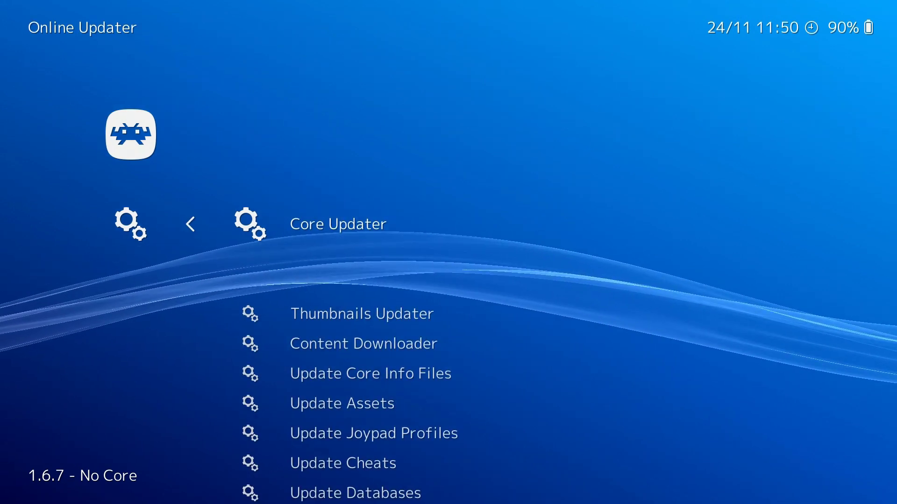
key(Return)
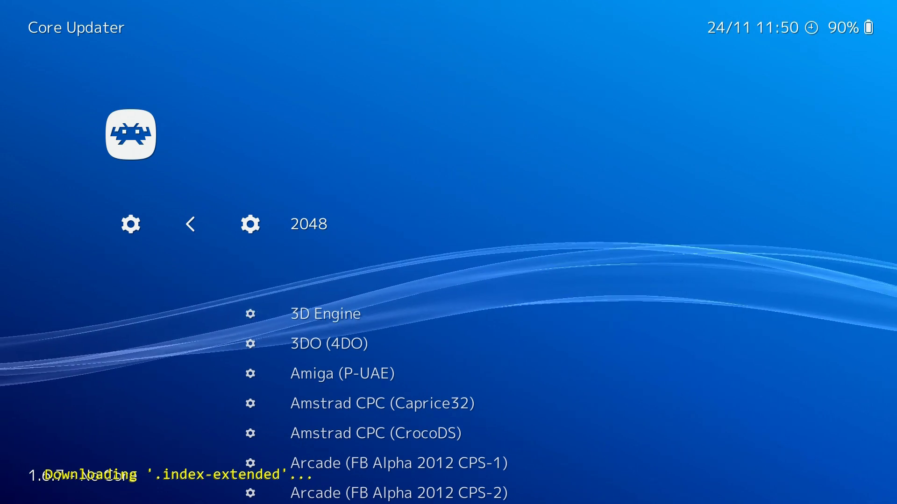
key(Down)
key(Down)
key(Down)
key(Down)
key(Down)
key(Down)
key(Down)
key(Down)
key(Down)
key(Down)
key(Down)
key(Down)
key(Down)
key(Down)
key(Down)
key(Down)
key(Down)
key(Down)
key(Down)
key(Down)
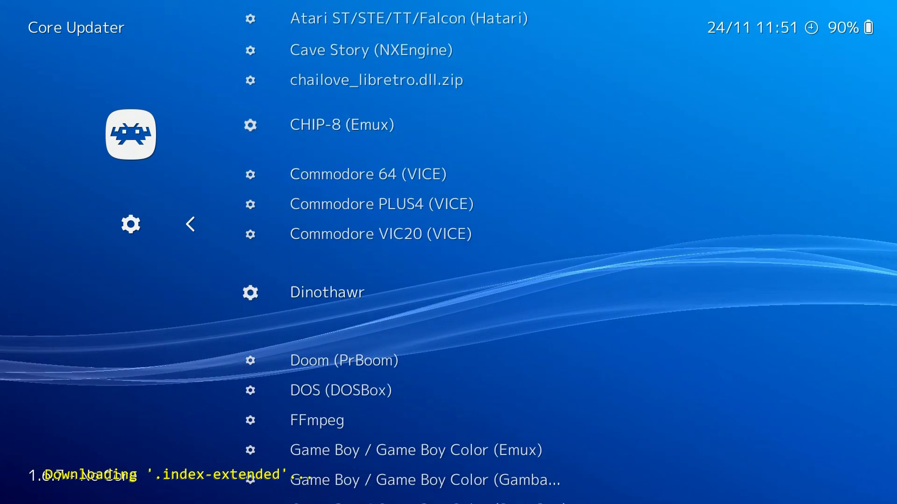
key(Down)
key(Down)
key(Down)
key(Down)
key(Down)
key(Down)
key(Down)
key(Down)
key(Down)
key(Down)
key(Down)
key(Down)
key(Down)
key(Down)
key(Down)
key(Down)
key(Down)
key(Down)
key(Down)
key(Down)
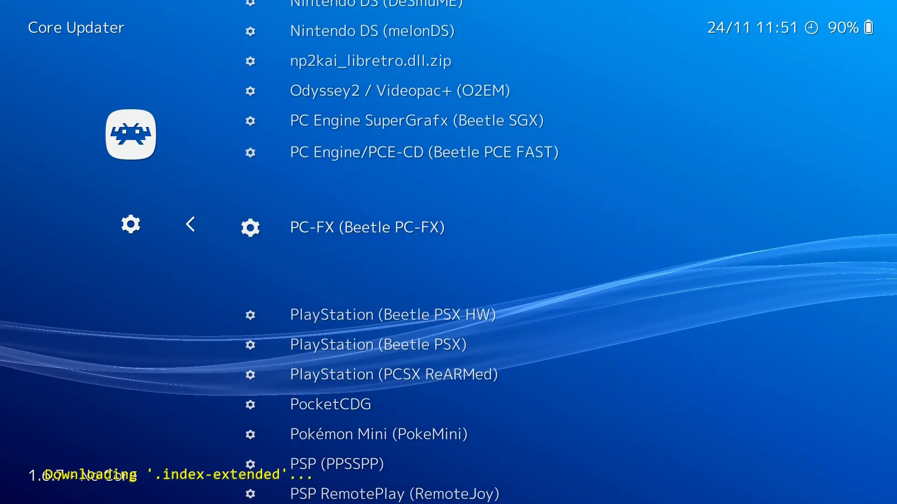
key(Down)
key(Down)
key(Up)
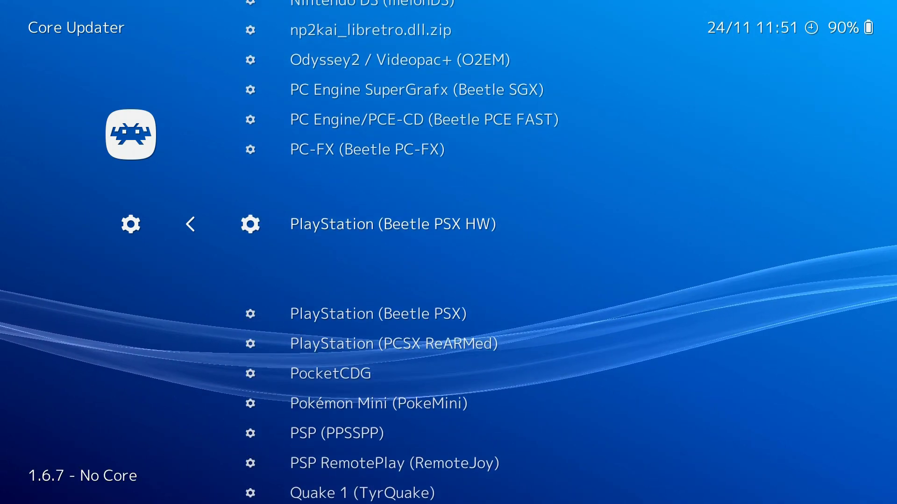
key(Return)
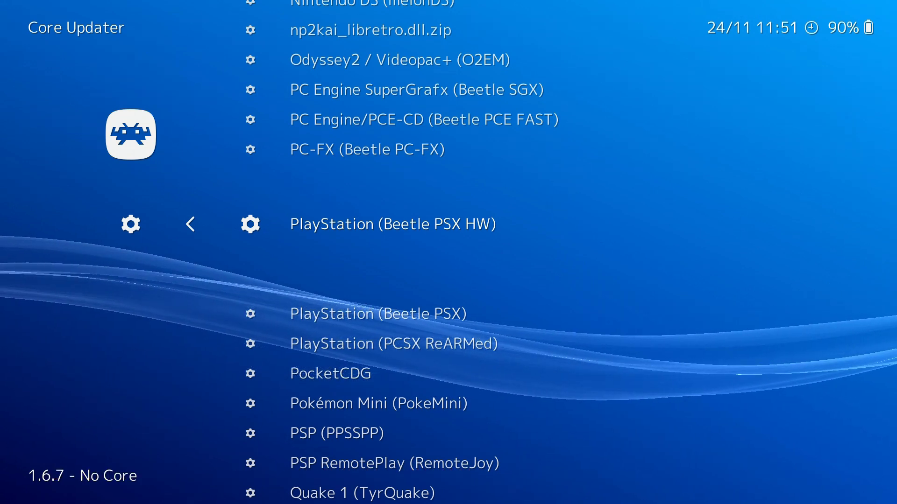
Leave the Core Updater and open Load Core to pick PlayStation (Beetle PSX HW)
key(BackSpace)
key(BackSpace)
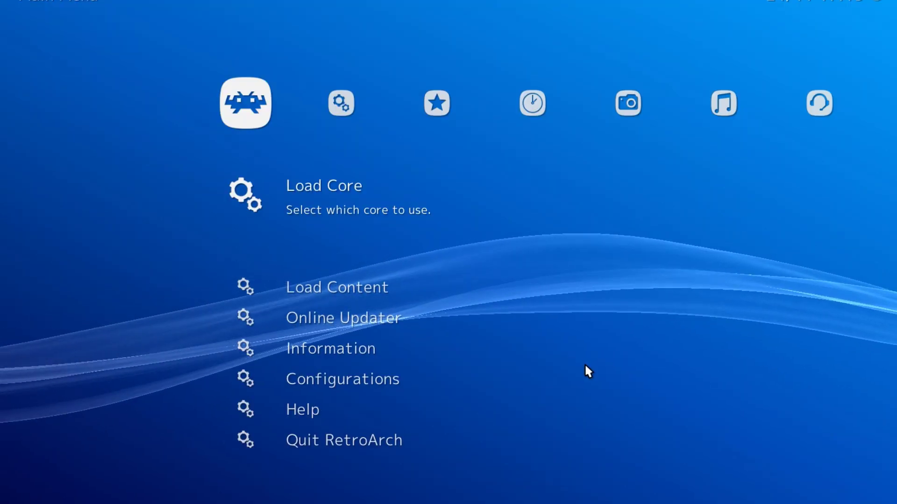
click(366, 226)
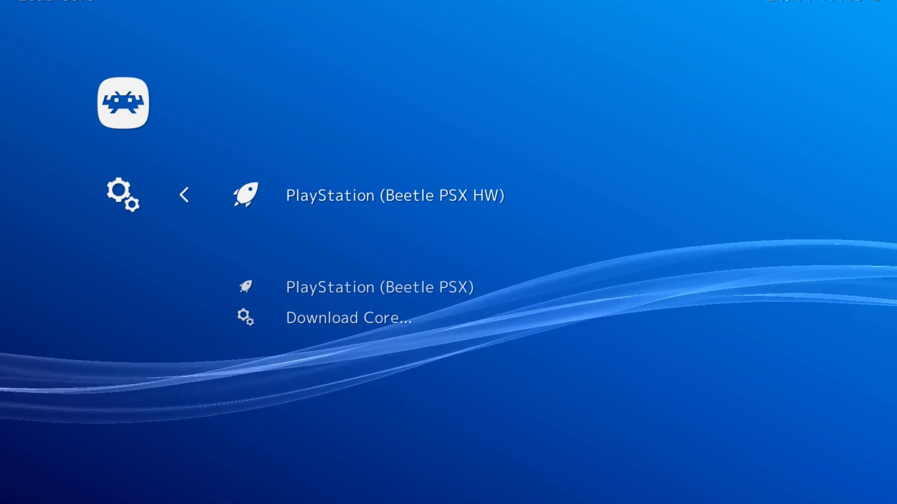
Return to the Main Menu and open Collections under Load Content
click(180, 195)
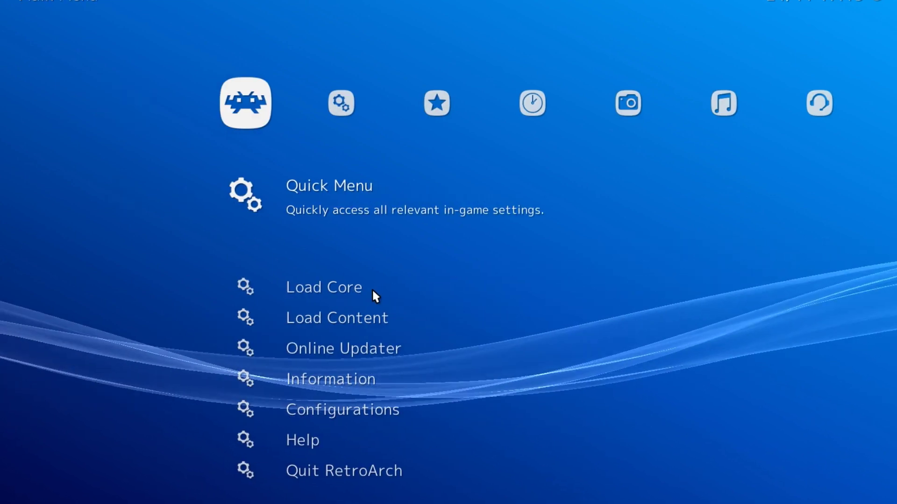
click(358, 318)
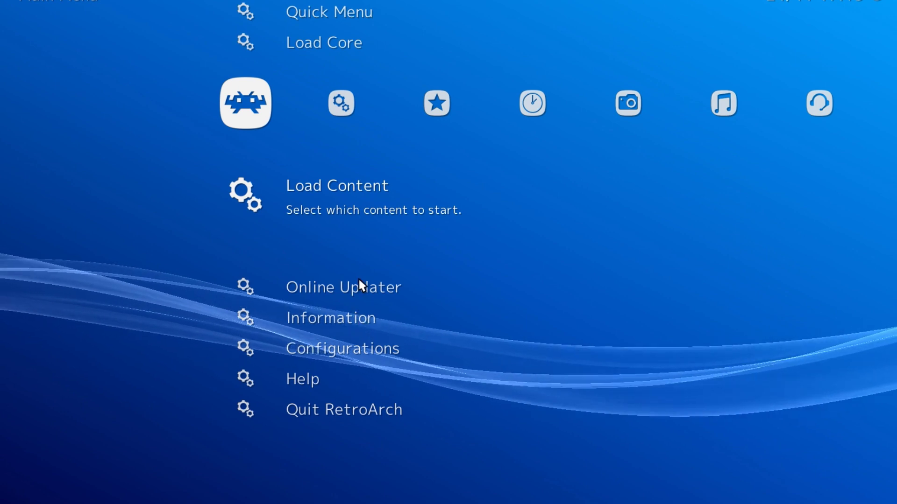
click(361, 191)
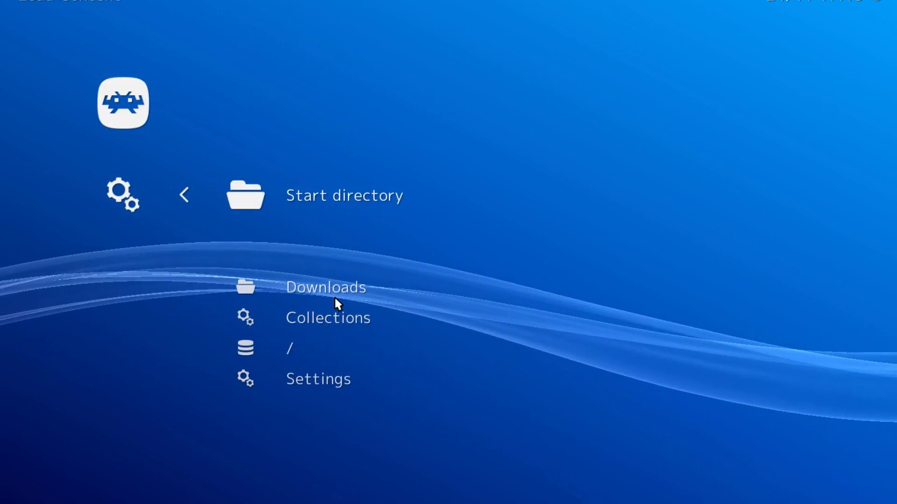
click(340, 317)
click(370, 224)
Scan the Documents > Gaming and retro folder for games
click(412, 263)
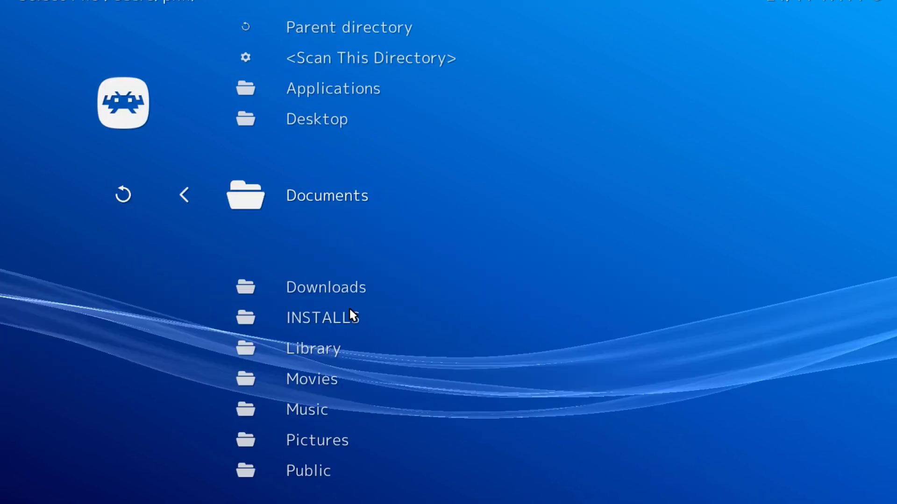
key(Return)
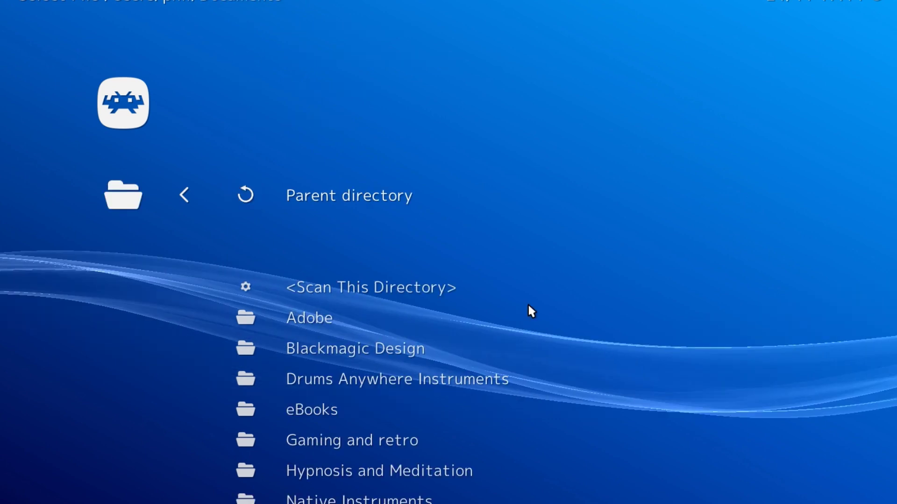
key(Down)
key(Down)
key(Down)
key(Down)
key(Down)
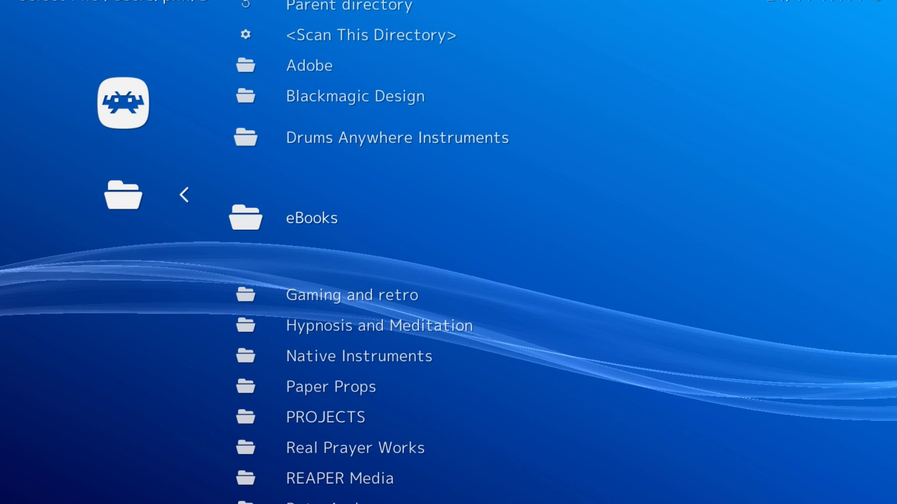
click(399, 256)
key(Down)
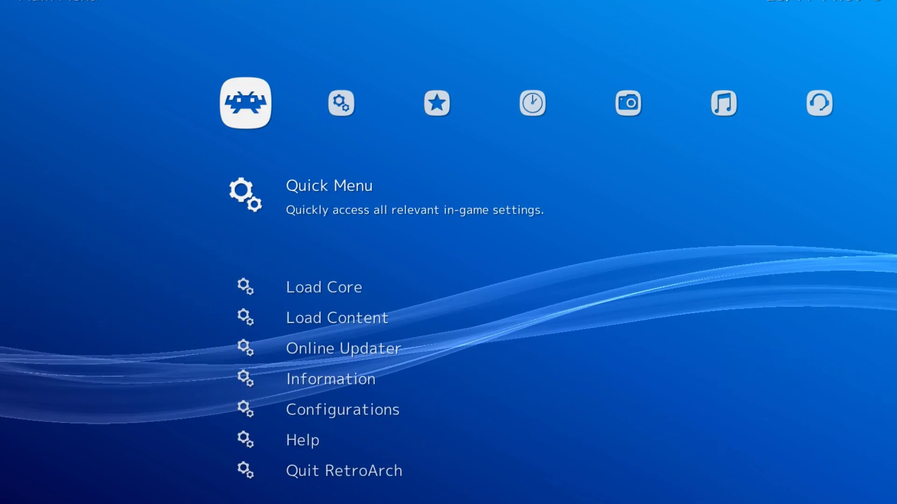
Move across to the History tab of recently played games
key(Right)
key(Right)
key(Right)
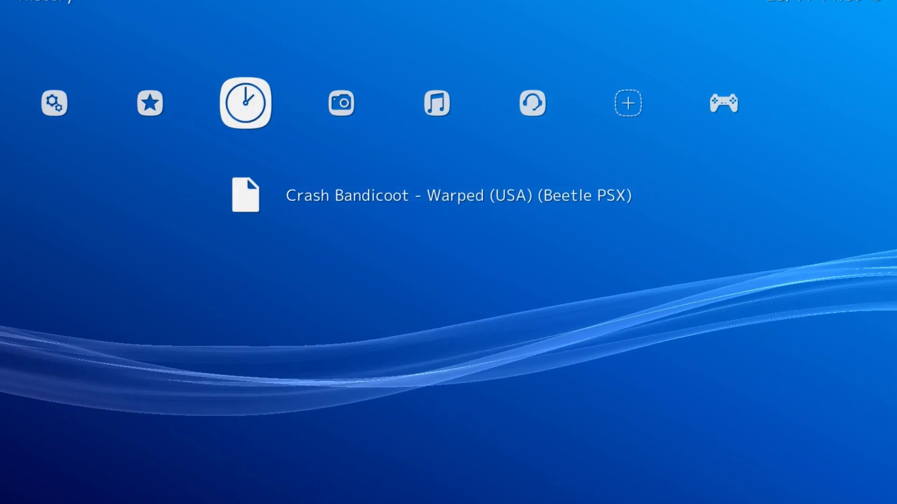
key(Right)
key(Right)
key(Right)
key(Right)
key(Right)
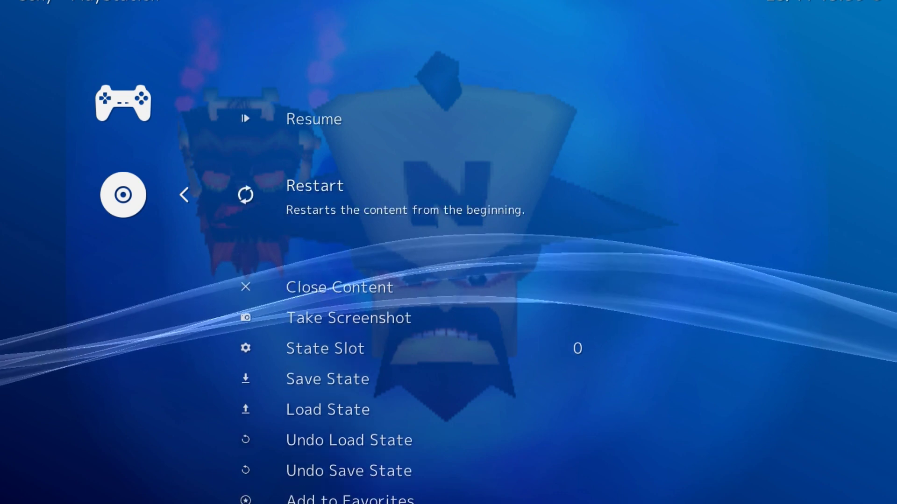
key(Down)
key(Down)
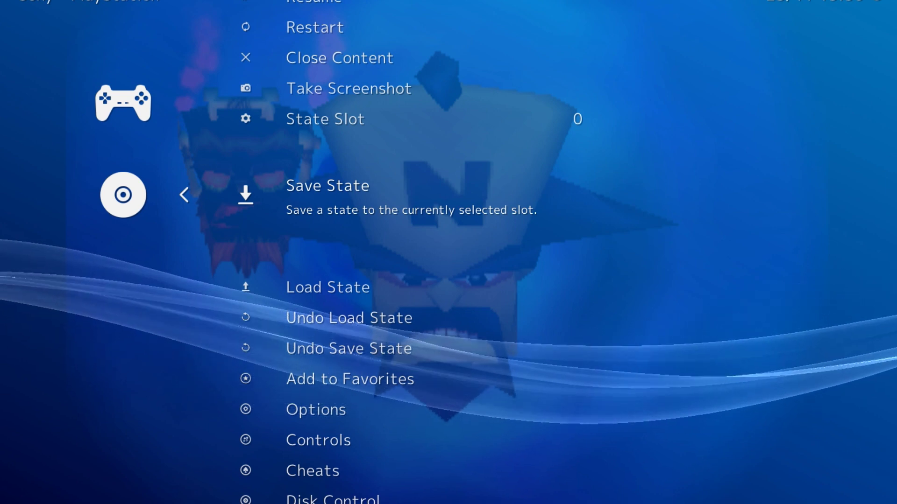
key(Down)
key(Down)
key(Down)
key(Down)
key(Down)
key(Down)
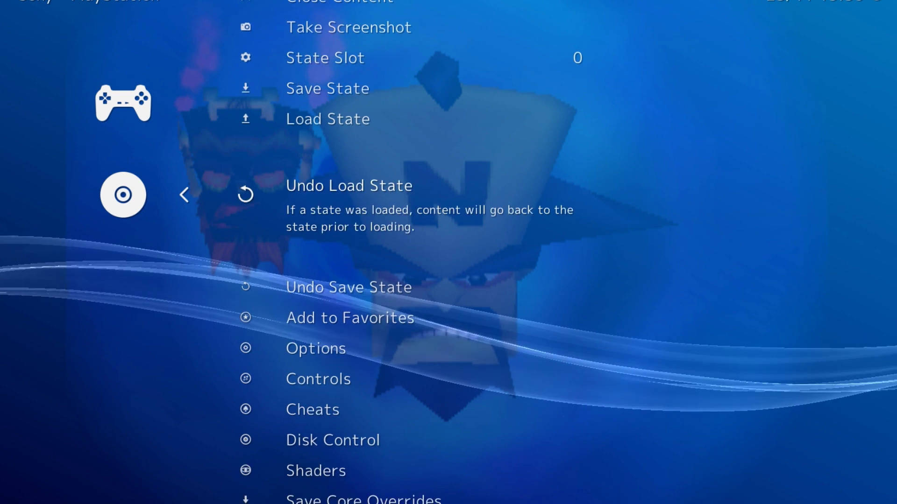
key(Return)
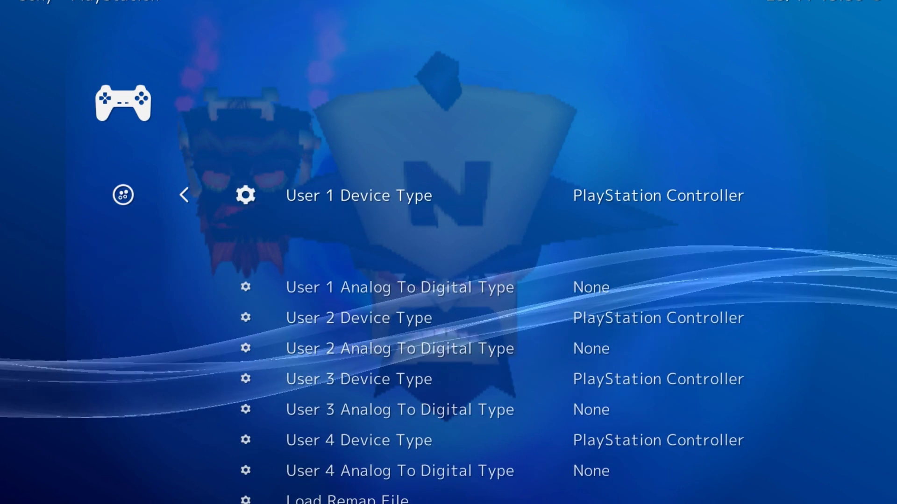
key(Down)
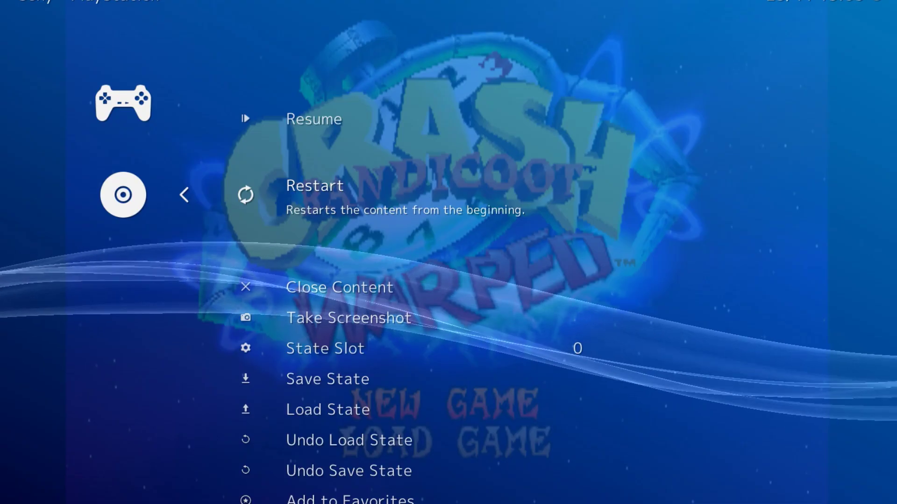
In the game's core options, raise Internal GPU resolution from 1x to 8x
key(Down)
key(Down)
key(Down)
key(Down)
key(Down)
key(Down)
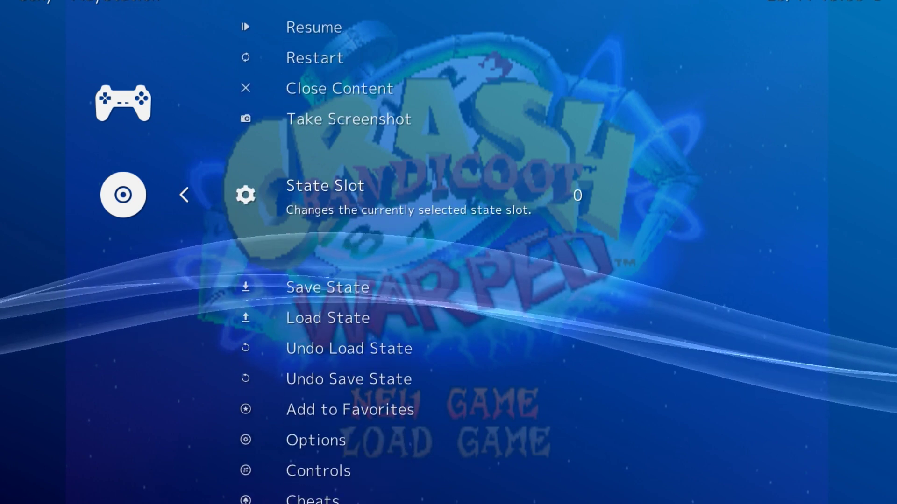
key(Down)
key(Down)
key(Down)
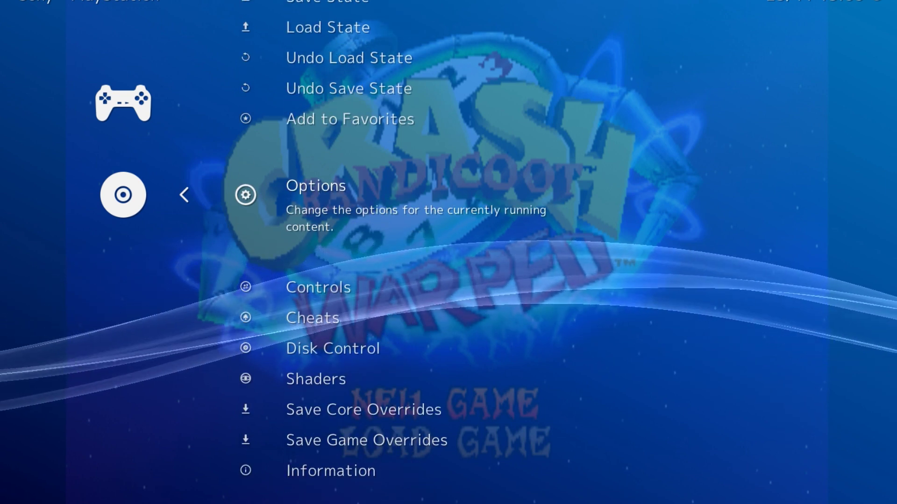
key(Return)
key(Down)
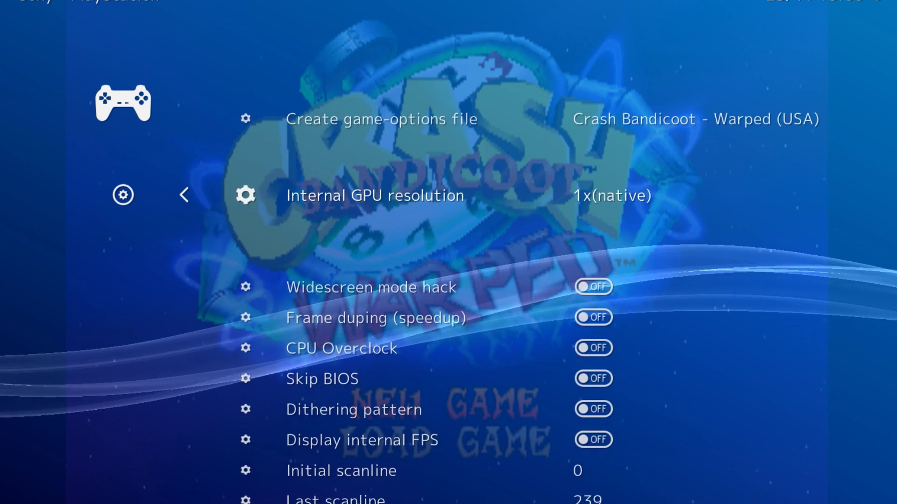
key(Right)
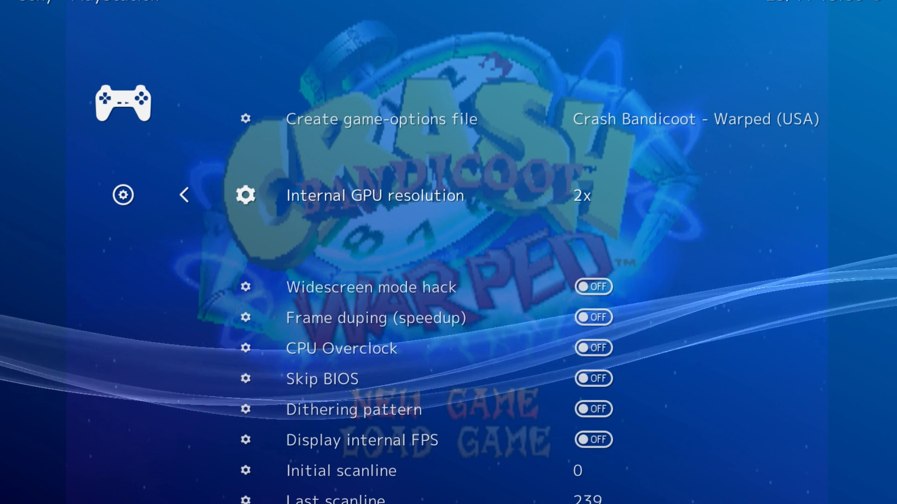
key(Right)
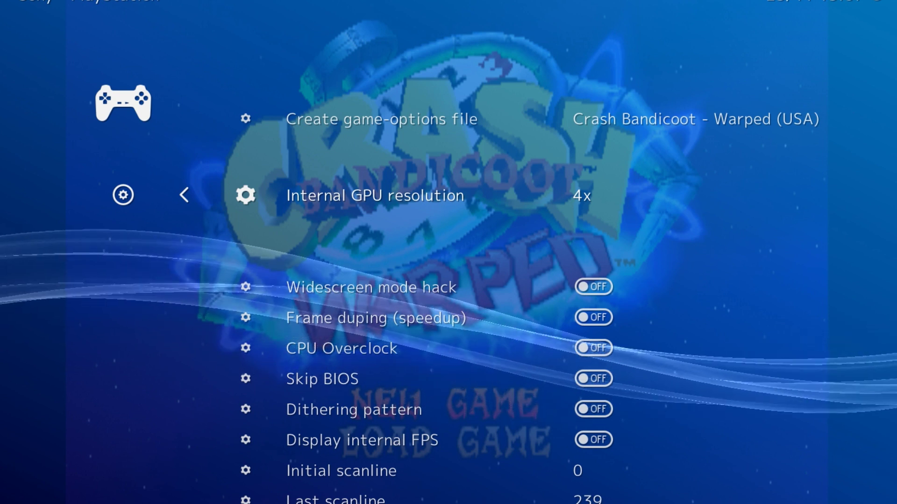
key(Right)
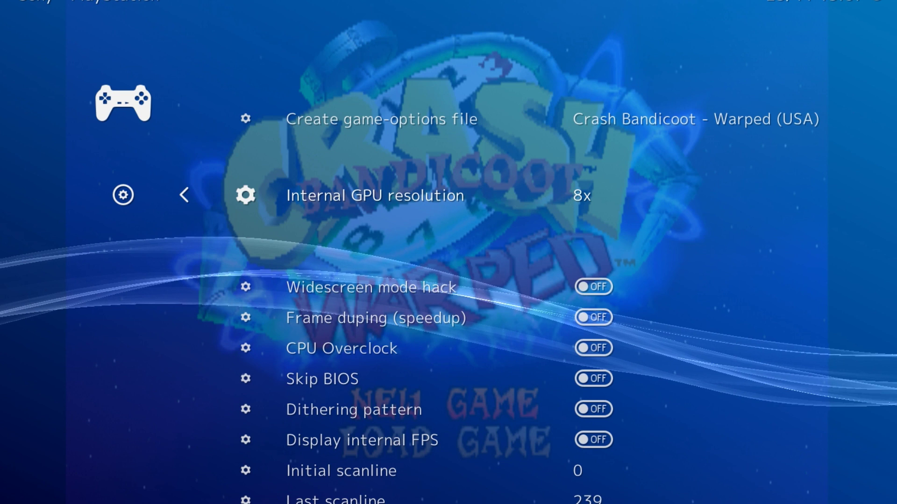
Turn on Widescreen mode hack and resume the game
key(Down)
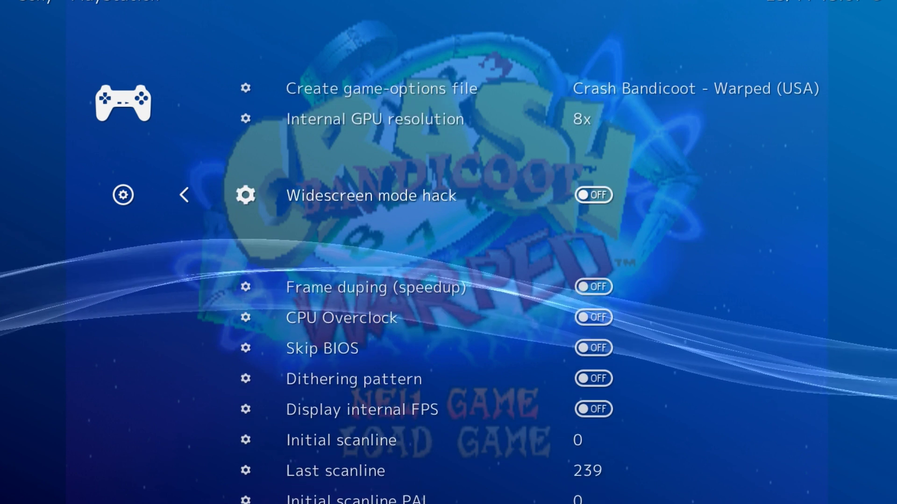
key(Right)
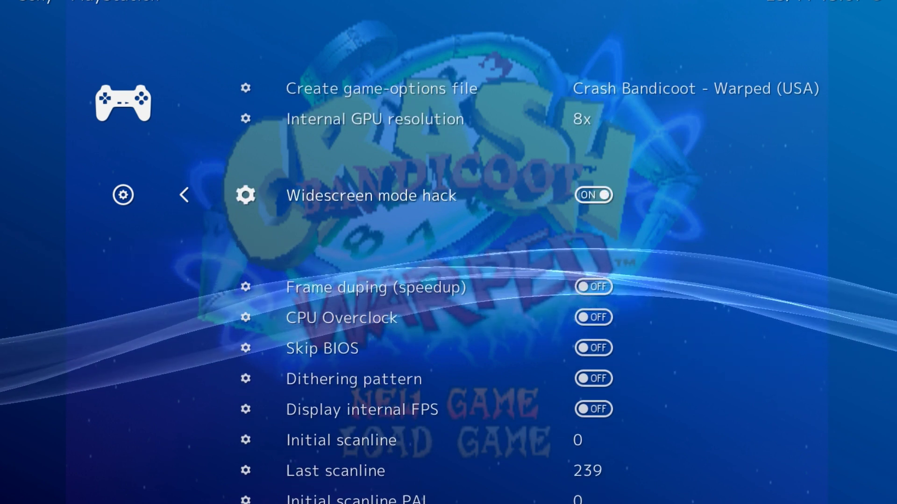
key(BackSpace)
key(Return)
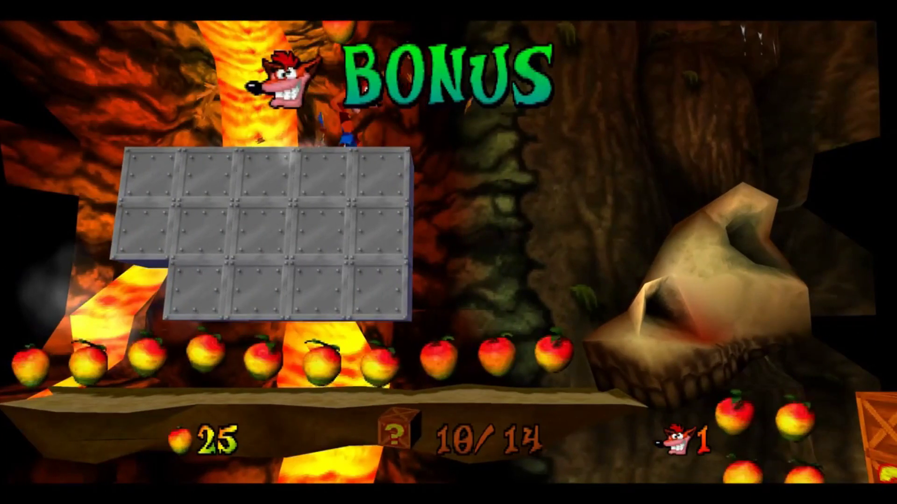
Run Crash left to break the arrow crate, then right collecting Wumpa fruit
key(Left)
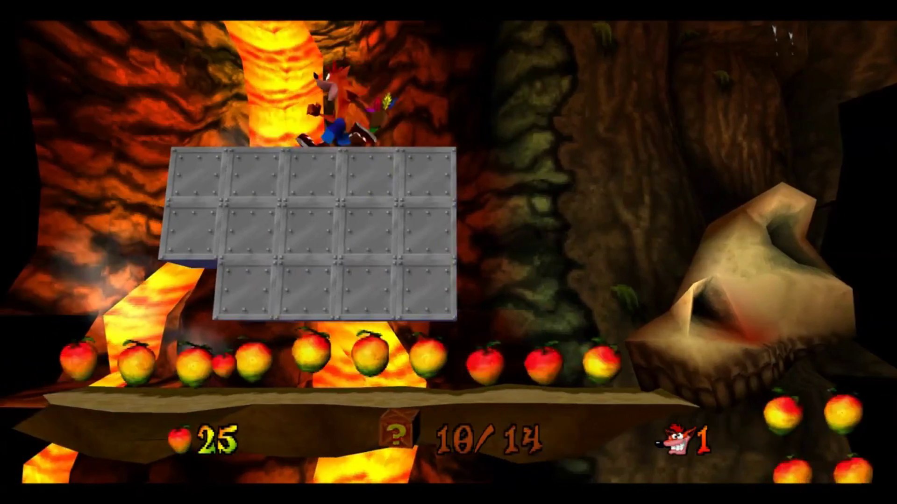
key(Left)
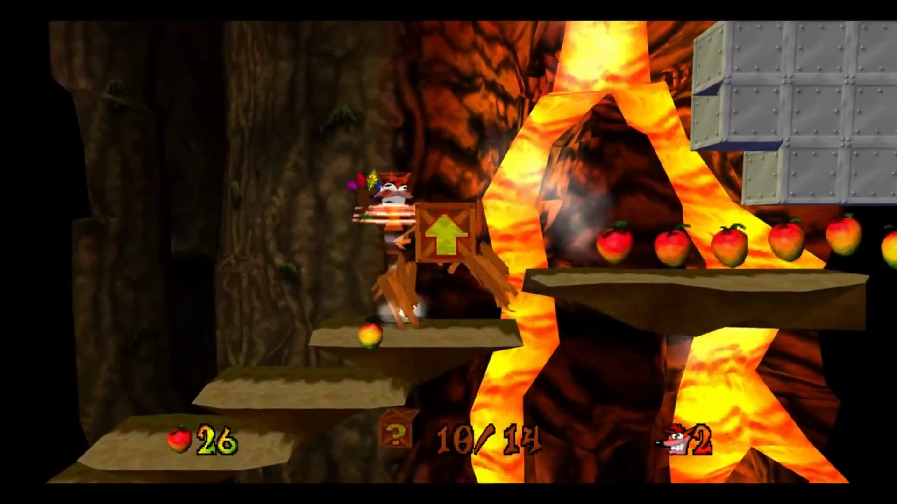
key(Right)
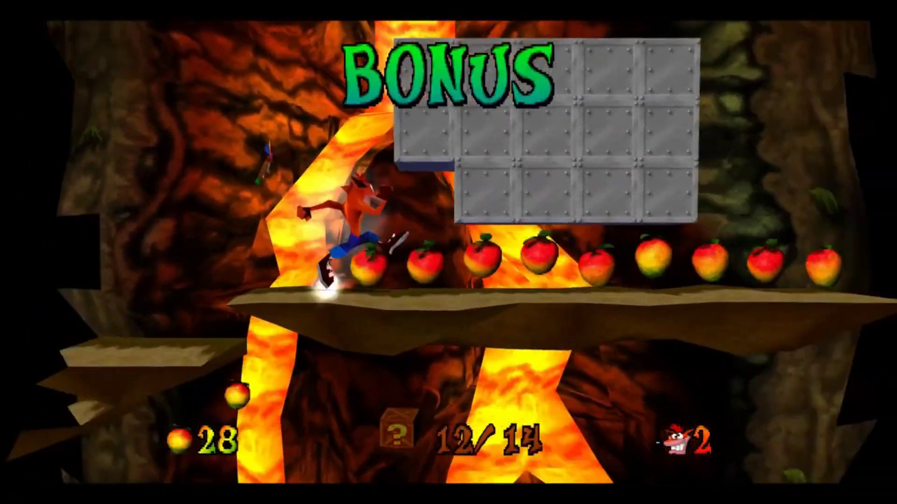